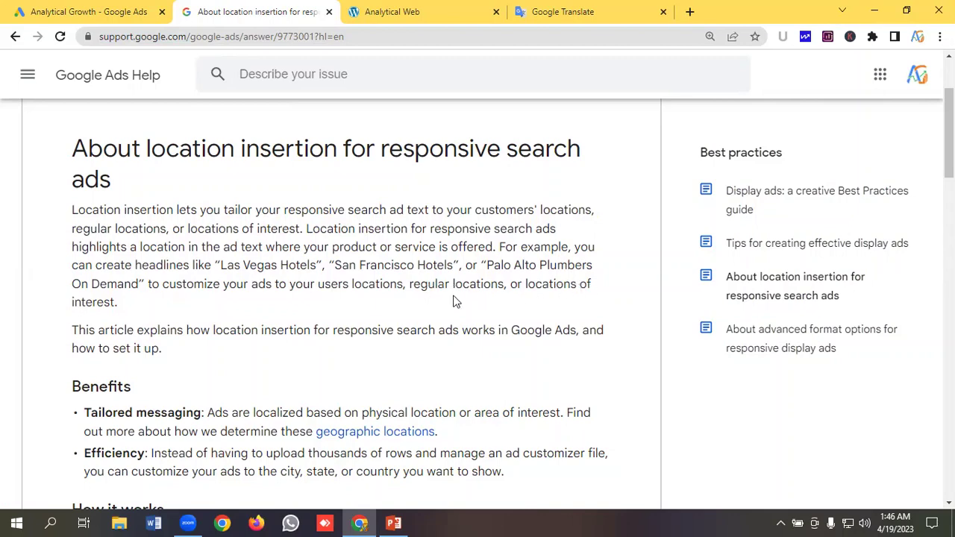
Step: Read the Benefits and How it works sections of the location insertion article, examining the example headline code
{"action": "scroll", "coordinate": [124, 274], "scroll_direction": "down", "scroll_amount": 2}
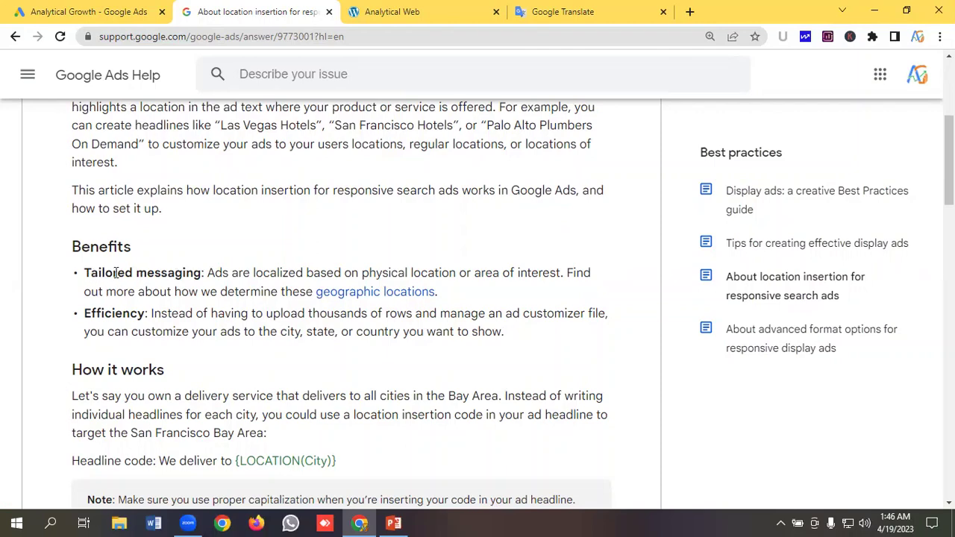
{"action": "scroll", "coordinate": [116, 271], "scroll_direction": "down", "scroll_amount": 1}
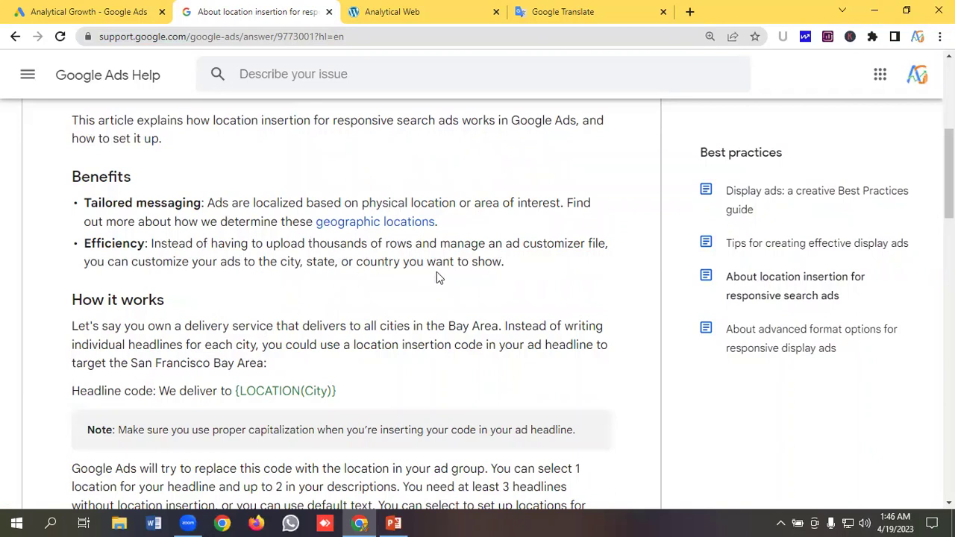
{"action": "scroll", "coordinate": [249, 281], "scroll_direction": "down", "scroll_amount": 1}
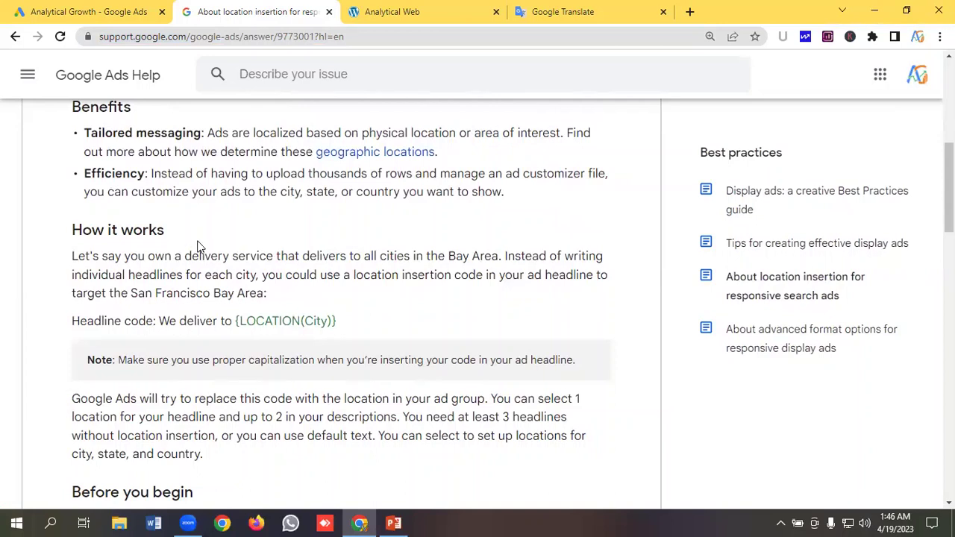
{"action": "scroll", "coordinate": [112, 263], "scroll_direction": "down", "scroll_amount": 1}
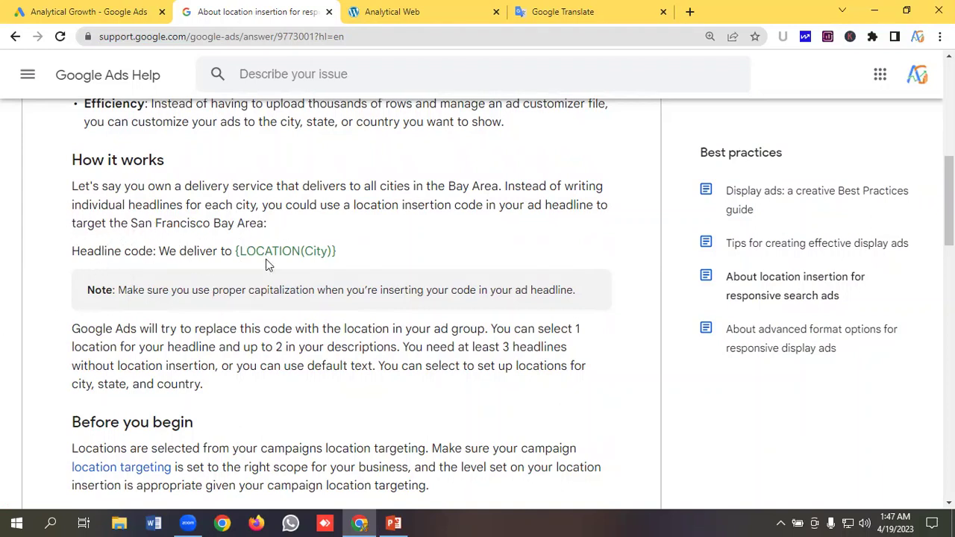
{"action": "left_click_drag", "start_coordinate": [240, 249], "coordinate": [336, 252]}
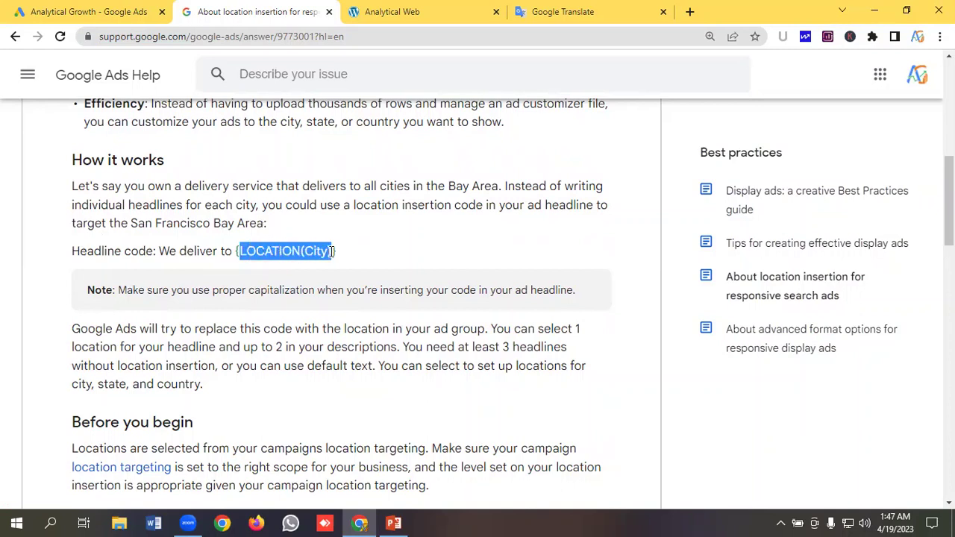
{"action": "left_click", "coordinate": [232, 256]}
{"action": "left_click_drag", "start_coordinate": [240, 251], "coordinate": [330, 251]}
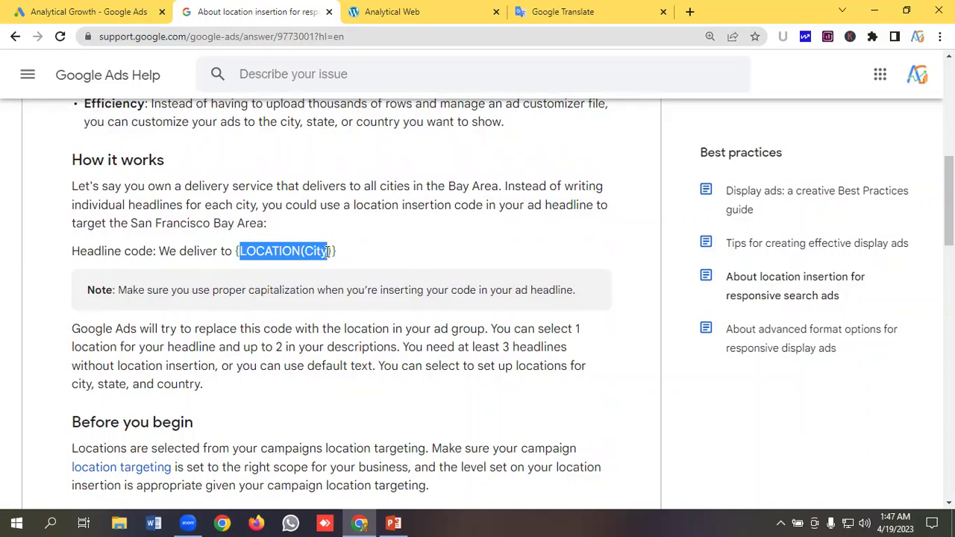
{"action": "left_click", "coordinate": [281, 253]}
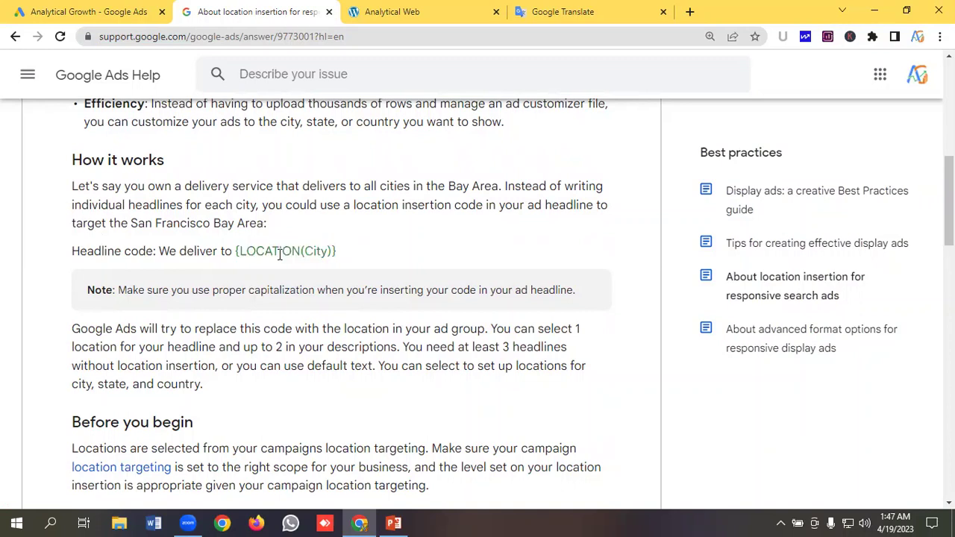
{"action": "left_click_drag", "start_coordinate": [132, 223], "coordinate": [263, 224]}
{"action": "left_click", "coordinate": [144, 250]}
{"action": "left_click_drag", "start_coordinate": [159, 253], "coordinate": [331, 252]}
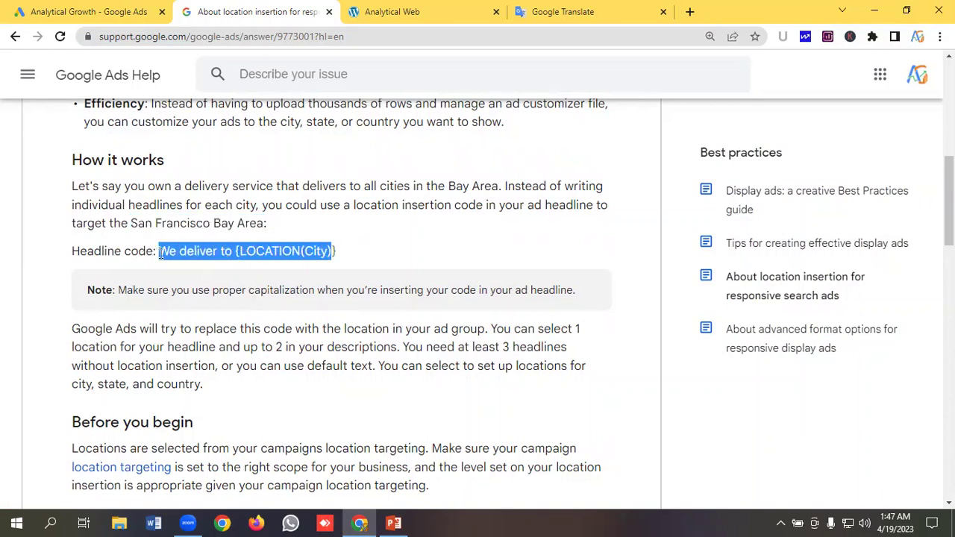
Step: Review the article's prerequisites and setup instructions for location insertion in responsive search ads, including the page address and title
{"action": "scroll", "coordinate": [177, 267], "scroll_direction": "down", "scroll_amount": 2}
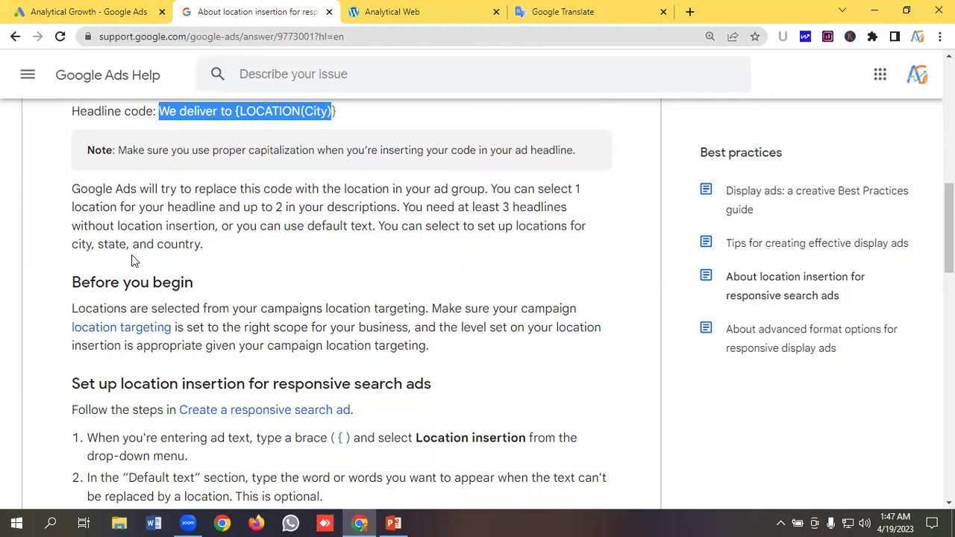
{"action": "scroll", "coordinate": [100, 316], "scroll_direction": "down", "scroll_amount": 1}
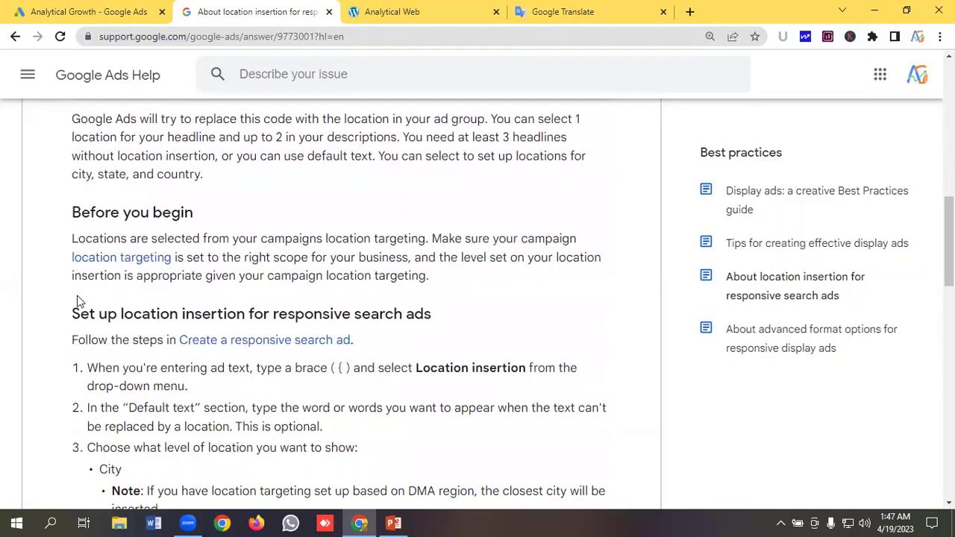
{"action": "scroll", "coordinate": [90, 332], "scroll_direction": "down", "scroll_amount": 1}
{"action": "left_click_drag", "start_coordinate": [69, 244], "coordinate": [427, 326]}
{"action": "scroll", "coordinate": [246, 294], "scroll_direction": "down", "scroll_amount": 3}
{"action": "scroll", "coordinate": [426, 320], "scroll_direction": "down", "scroll_amount": 2}
{"action": "scroll", "coordinate": [426, 326], "scroll_direction": "up", "scroll_amount": 4}
{"action": "scroll", "coordinate": [299, 291], "scroll_direction": "up", "scroll_amount": 9}
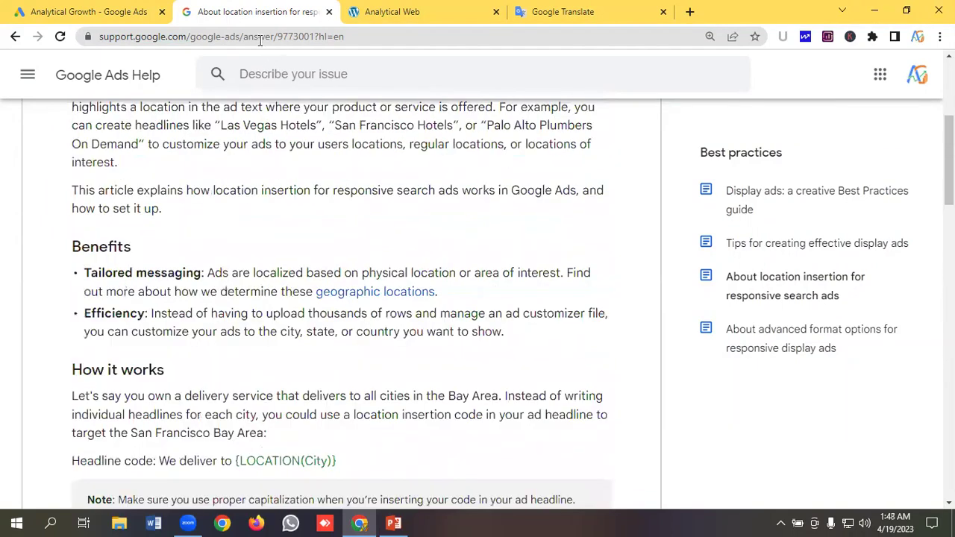
{"action": "left_click", "coordinate": [260, 41]}
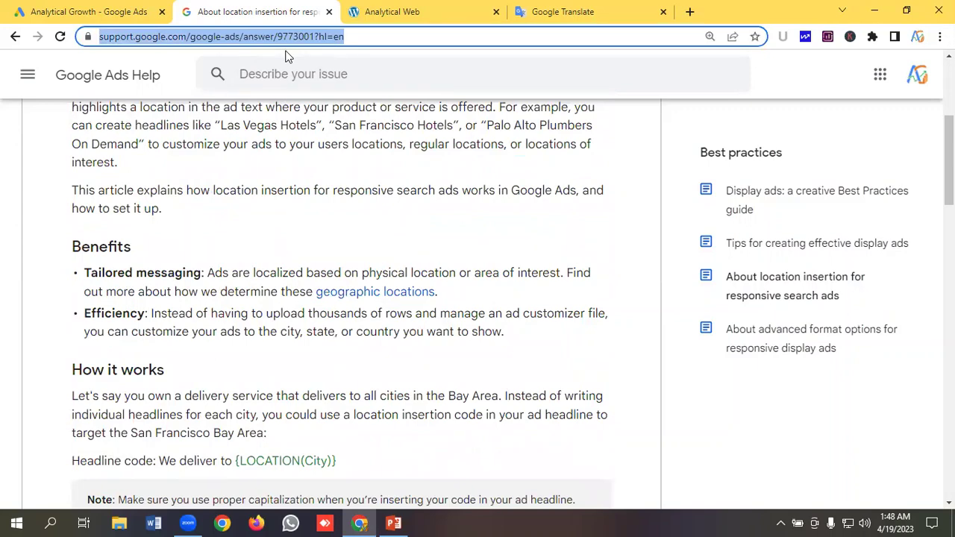
{"action": "scroll", "coordinate": [381, 216], "scroll_direction": "up", "scroll_amount": 3}
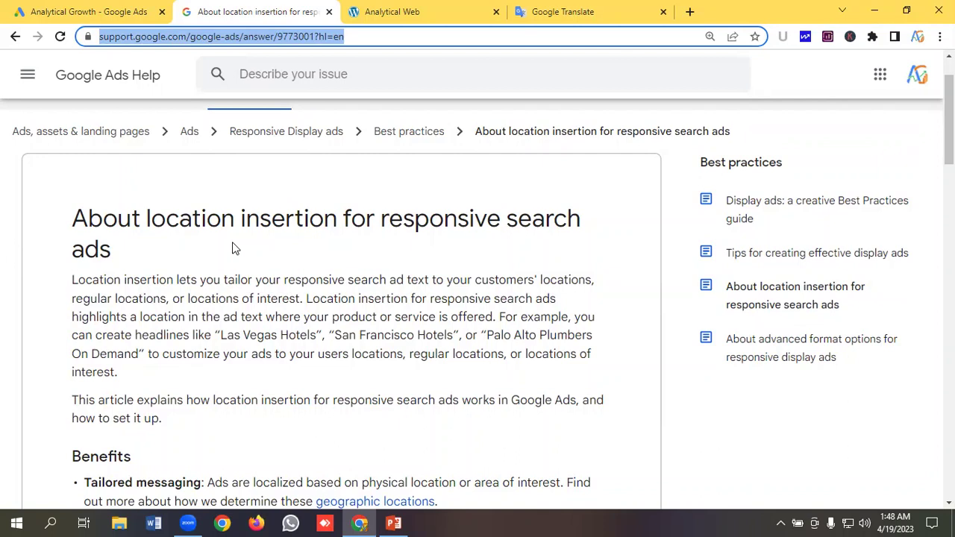
Step: Switch to Google Translate and examine the list of example target locations in the source text
{"action": "left_click", "coordinate": [564, 11]}
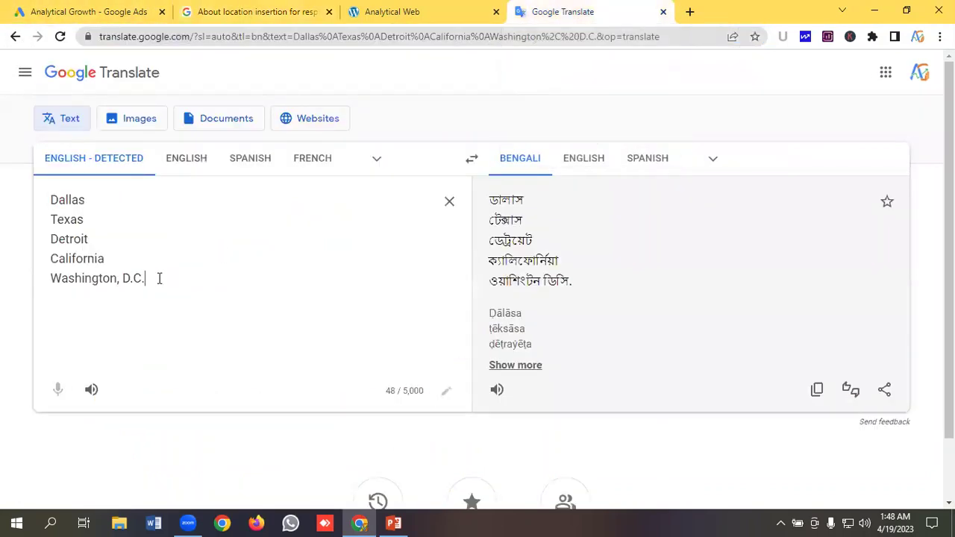
{"action": "left_click_drag", "start_coordinate": [157, 278], "coordinate": [38, 199]}
{"action": "left_click", "coordinate": [147, 218]}
{"action": "left_click_drag", "start_coordinate": [157, 285], "coordinate": [48, 207]}
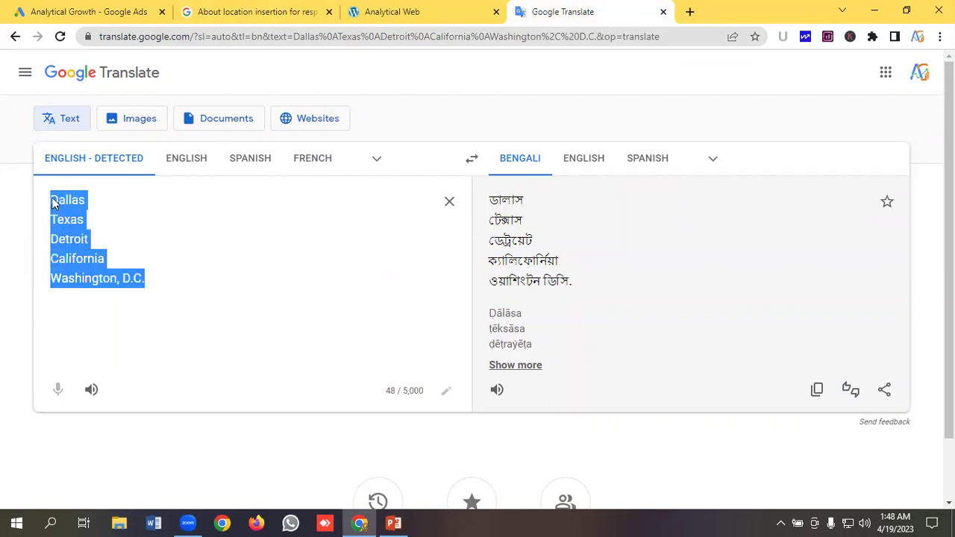
{"action": "left_click", "coordinate": [134, 217]}
{"action": "left_click_drag", "start_coordinate": [167, 283], "coordinate": [40, 214]}
{"action": "left_click", "coordinate": [137, 217]}
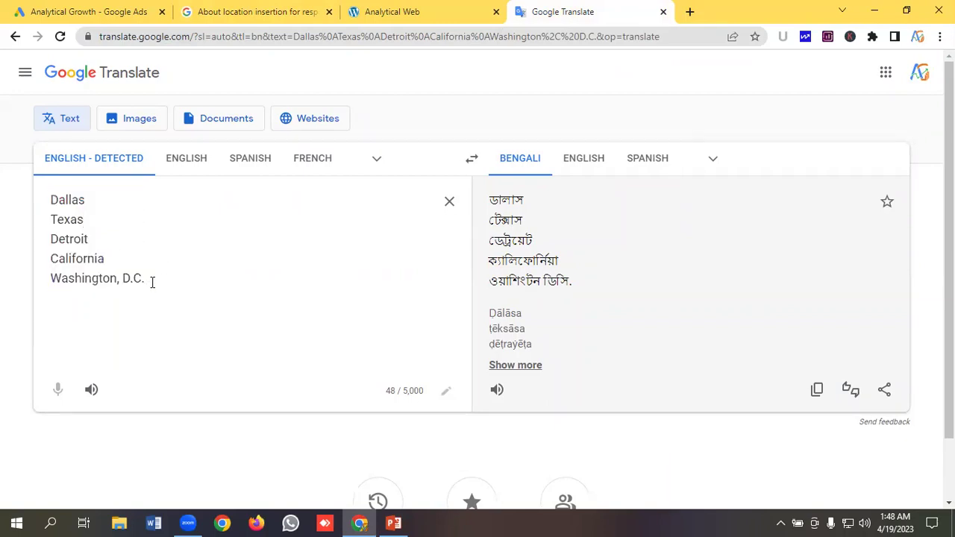
{"action": "left_click_drag", "start_coordinate": [152, 282], "coordinate": [50, 207]}
{"action": "left_click", "coordinate": [80, 208]}
Step: Switch to Google Ads and enter "#1 Roofing Service In" followed by a Location insertion code as the first headline
{"action": "left_click", "coordinate": [89, 11]}
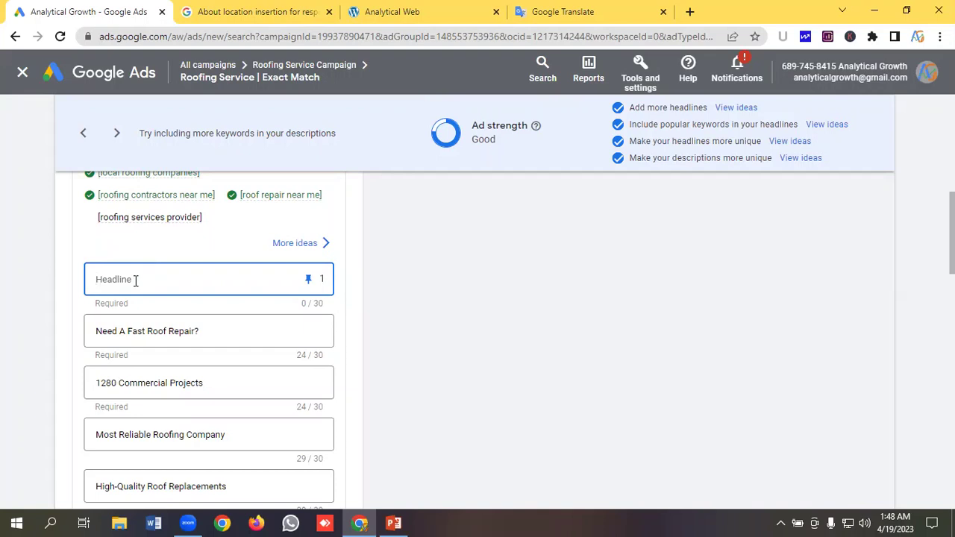
{"action": "type", "text": "#1 Roofing Service In {"}
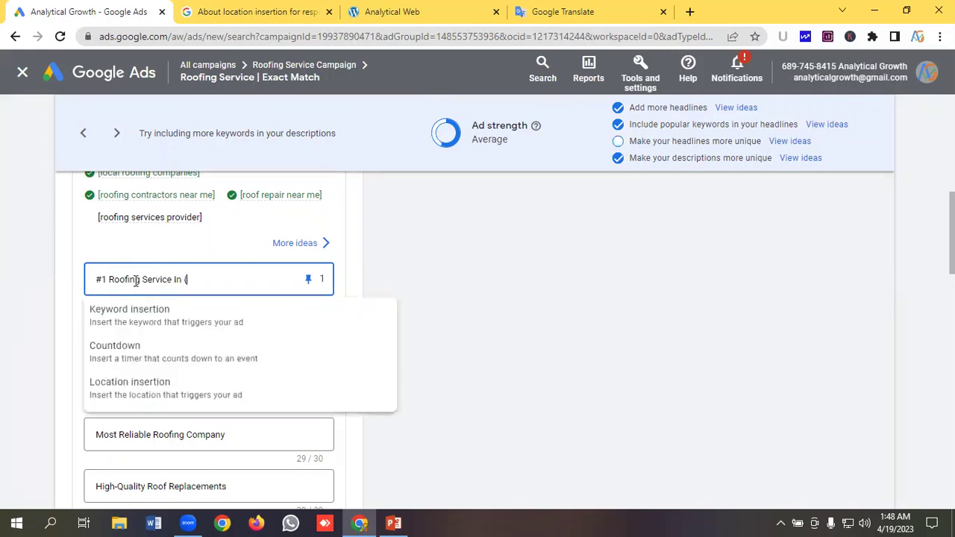
{"action": "left_click", "coordinate": [125, 394]}
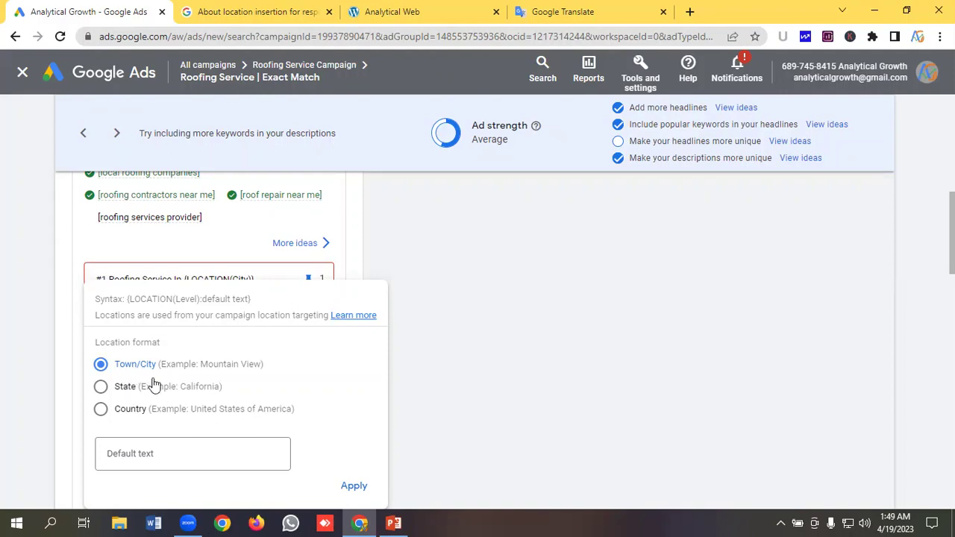
Step: Set the location insertion's default text to "New Work" with the Town/City format and apply it to the headline
{"action": "left_click", "coordinate": [142, 454]}
{"action": "left_click", "coordinate": [588, 11]}
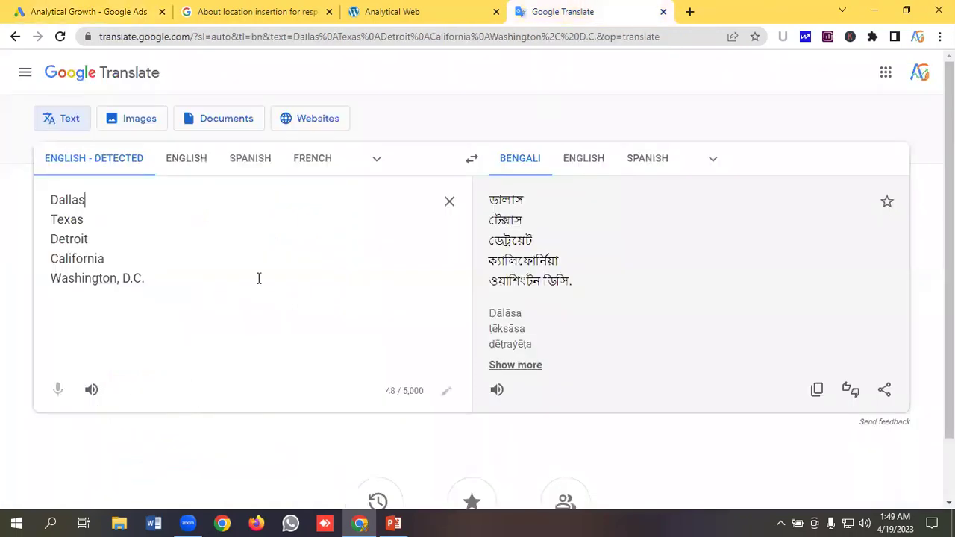
{"action": "left_click_drag", "start_coordinate": [154, 277], "coordinate": [49, 195]}
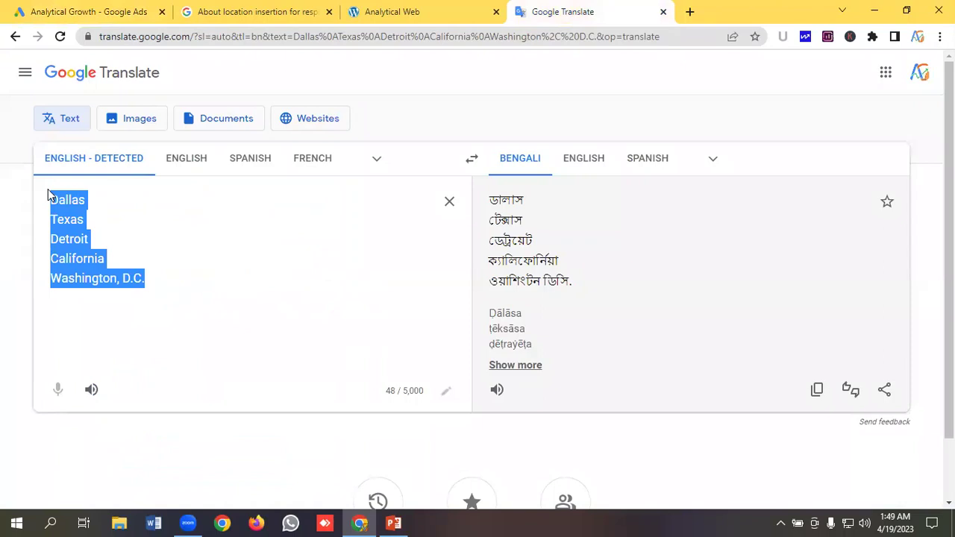
{"action": "left_click", "coordinate": [136, 219]}
{"action": "left_click", "coordinate": [79, 11]}
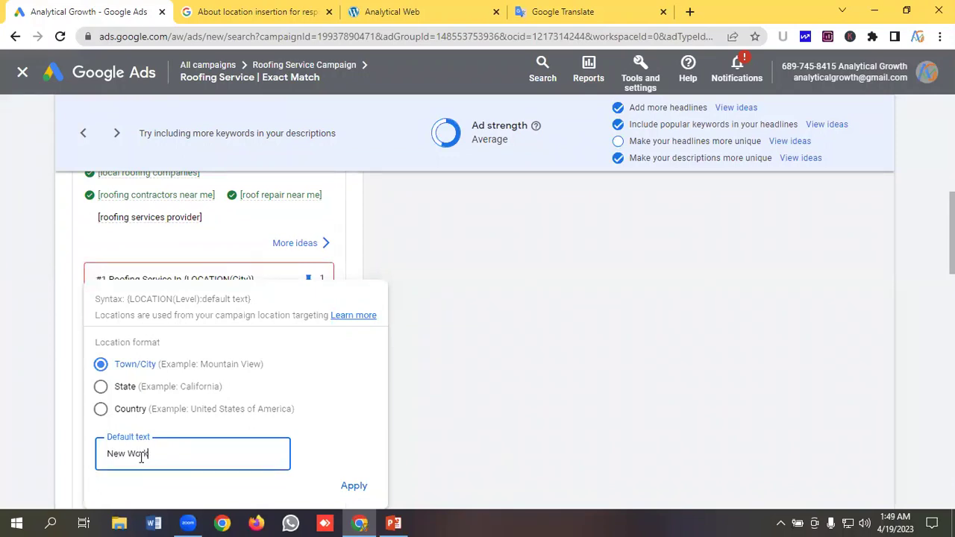
{"action": "left_click", "coordinate": [353, 486]}
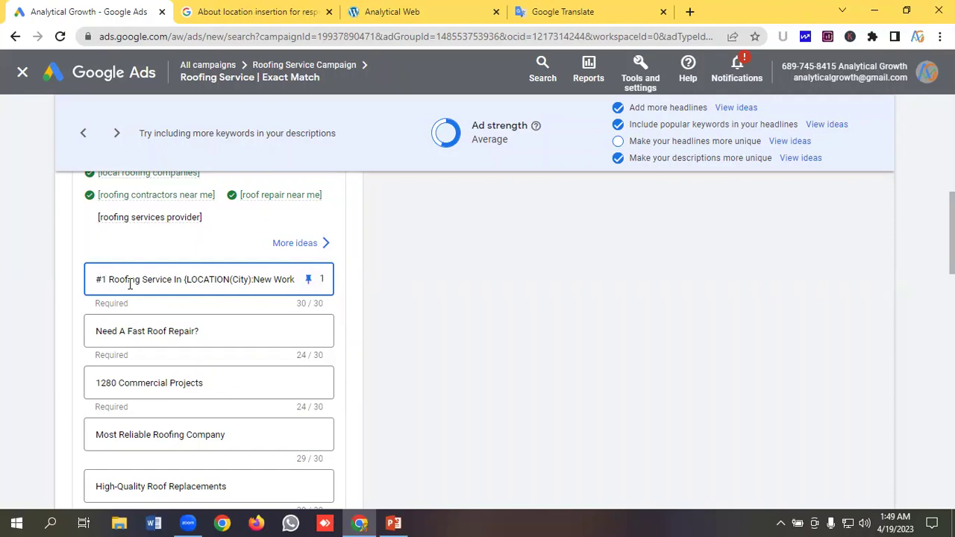
Step: Compare the headline's location code in Google Ads with the example locations listed in Google Translate, including Dallas, Texas and Detroit
{"action": "left_click", "coordinate": [552, 11]}
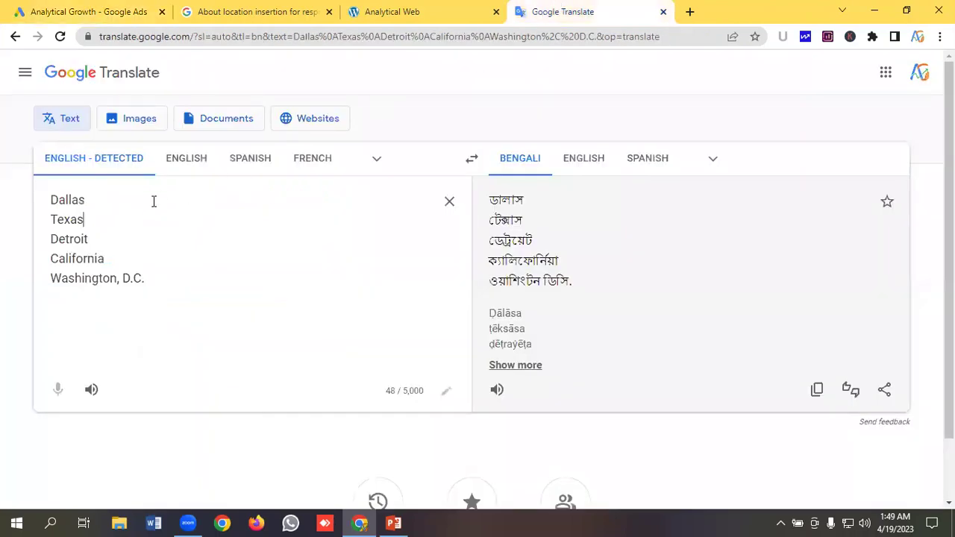
{"action": "left_click_drag", "start_coordinate": [86, 200], "coordinate": [50, 200]}
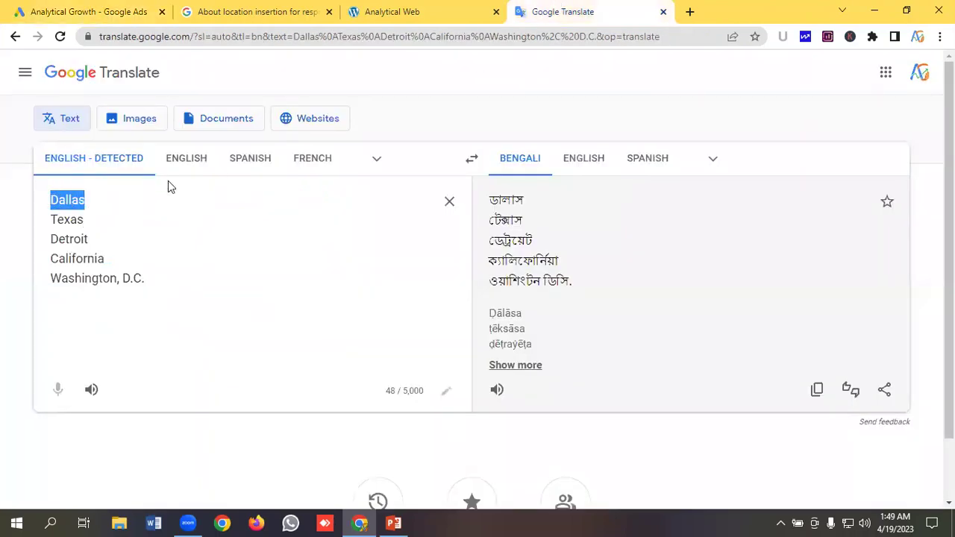
{"action": "left_click", "coordinate": [74, 11]}
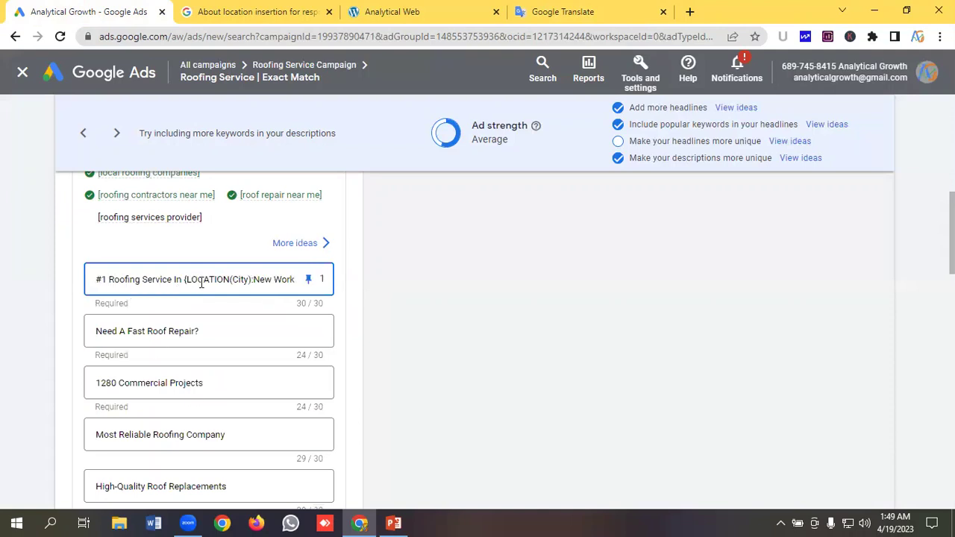
{"action": "left_click", "coordinate": [565, 12]}
{"action": "left_click_drag", "start_coordinate": [90, 225], "coordinate": [49, 222]}
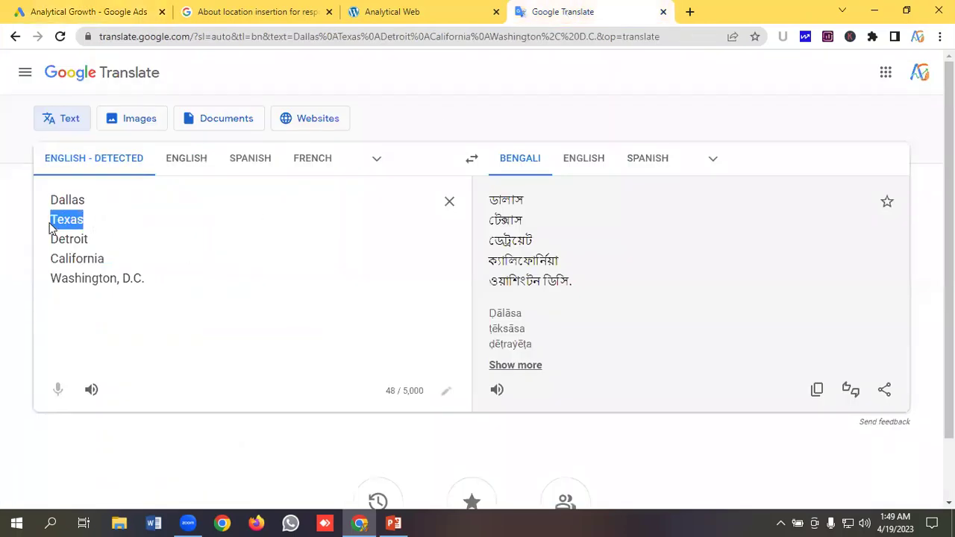
{"action": "left_click", "coordinate": [45, 11]}
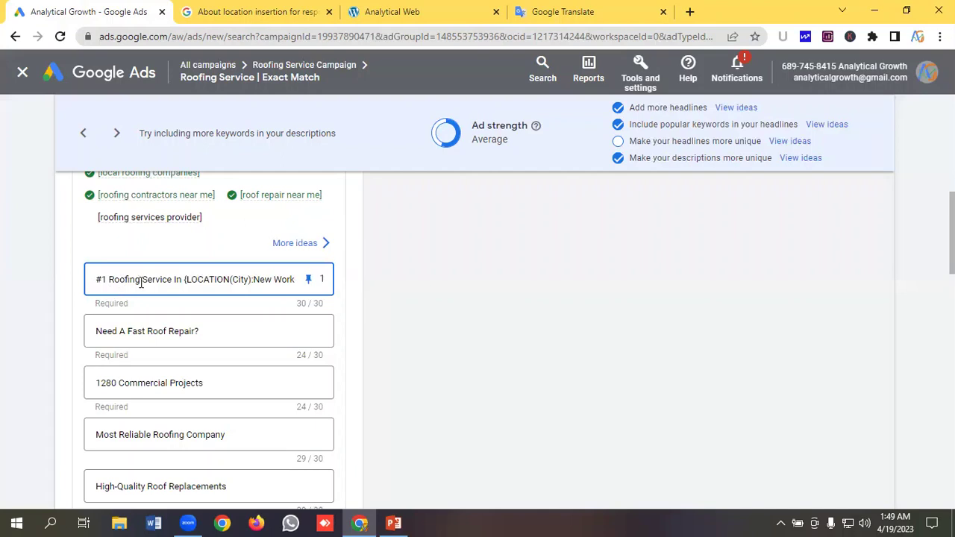
{"action": "left_click", "coordinate": [571, 10]}
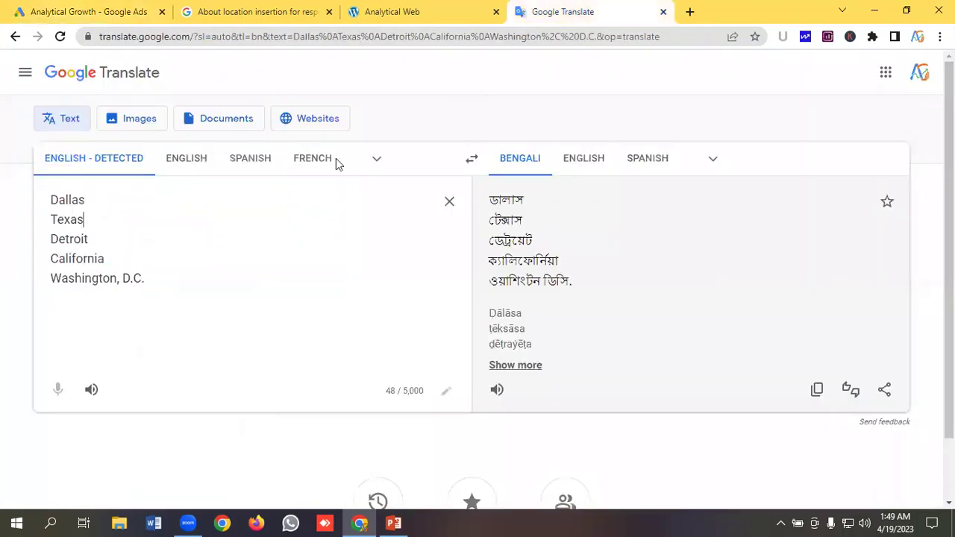
{"action": "left_click_drag", "start_coordinate": [90, 238], "coordinate": [47, 245]}
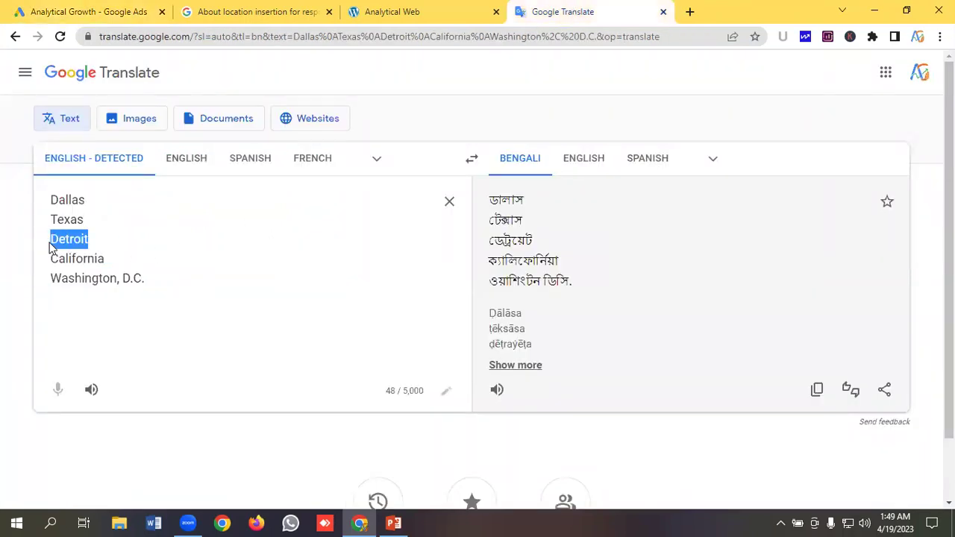
{"action": "left_click", "coordinate": [102, 241]}
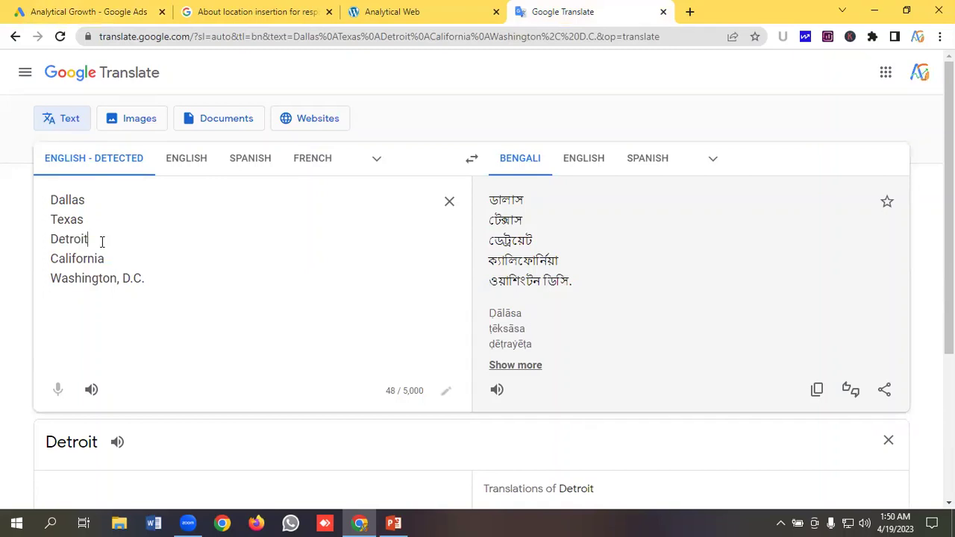
{"action": "left_click", "coordinate": [89, 9]}
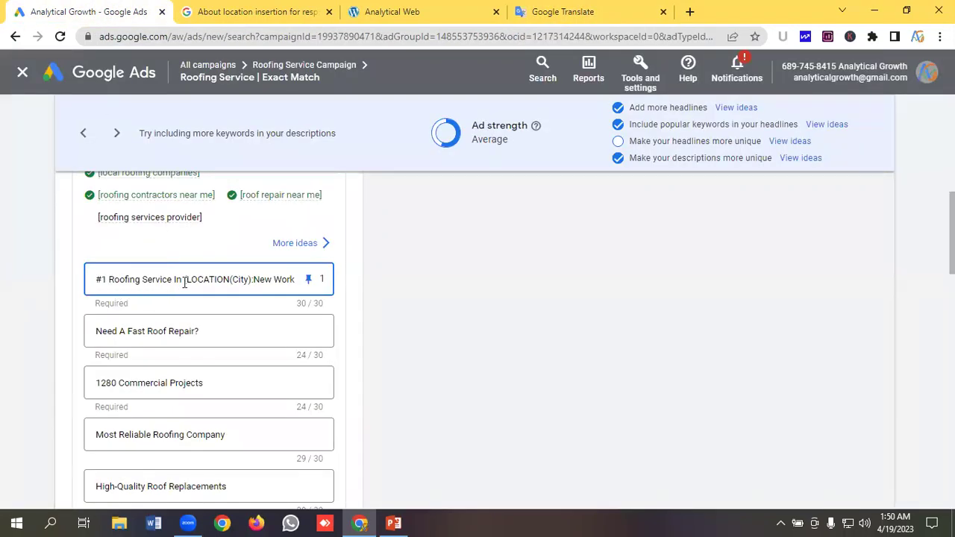
{"action": "left_click", "coordinate": [573, 10]}
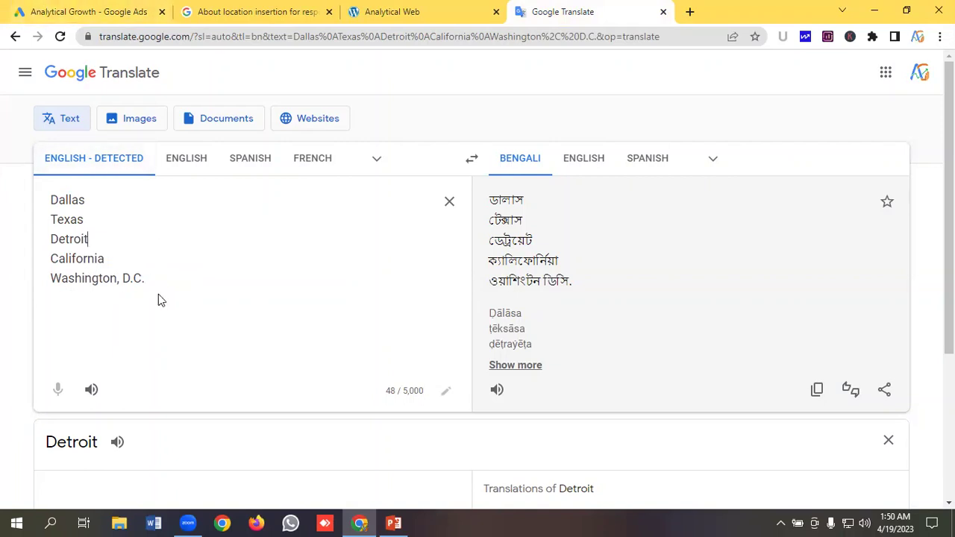
{"action": "left_click_drag", "start_coordinate": [142, 278], "coordinate": [42, 199]}
{"action": "left_click", "coordinate": [60, 12]}
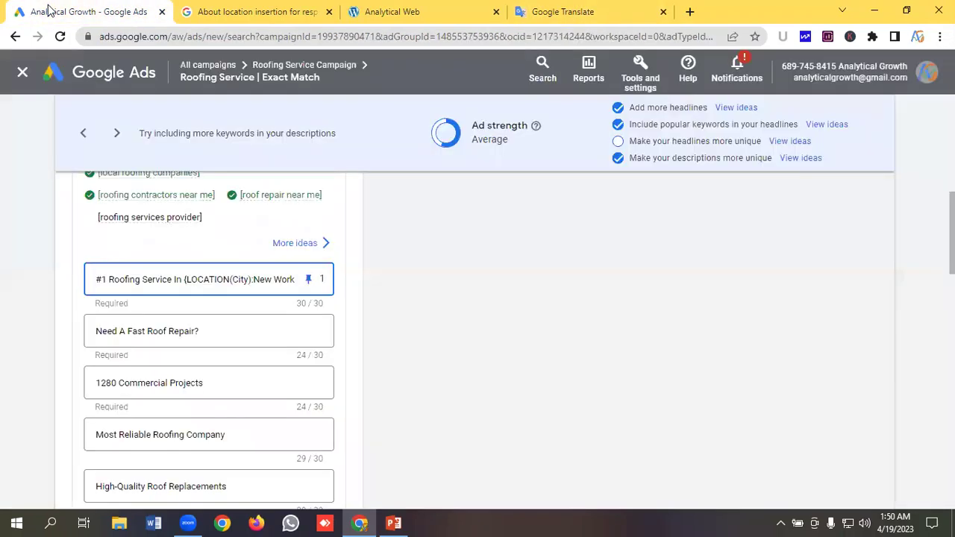